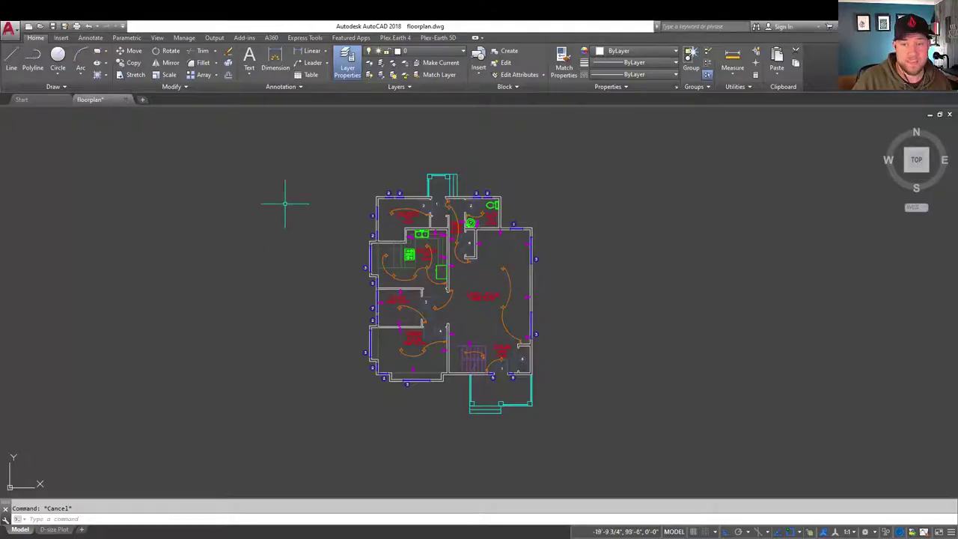
Step: Pan the plan left and show the Application menu's Save As options for DWT, DWS and DXF
left_click(251, 202)
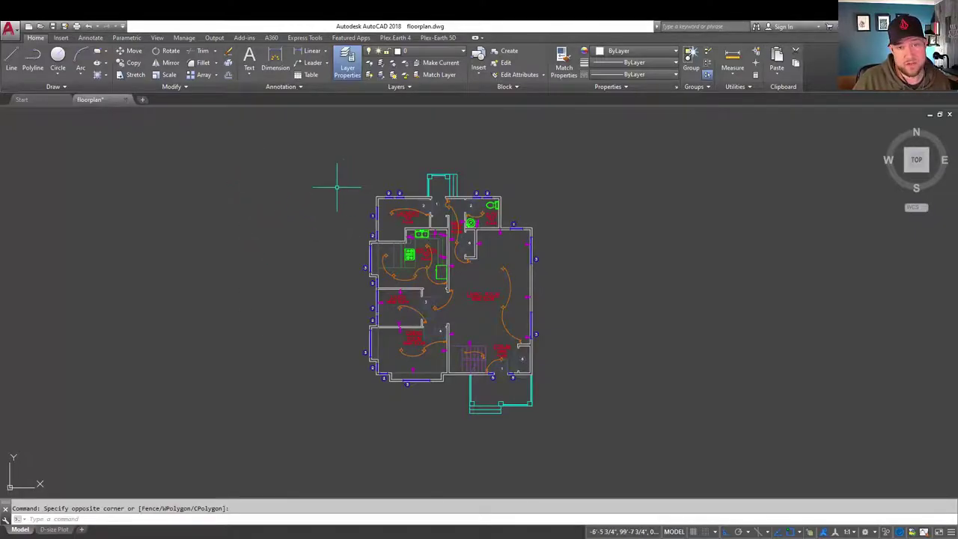
middle_click_drag(291, 202, 226, 208)
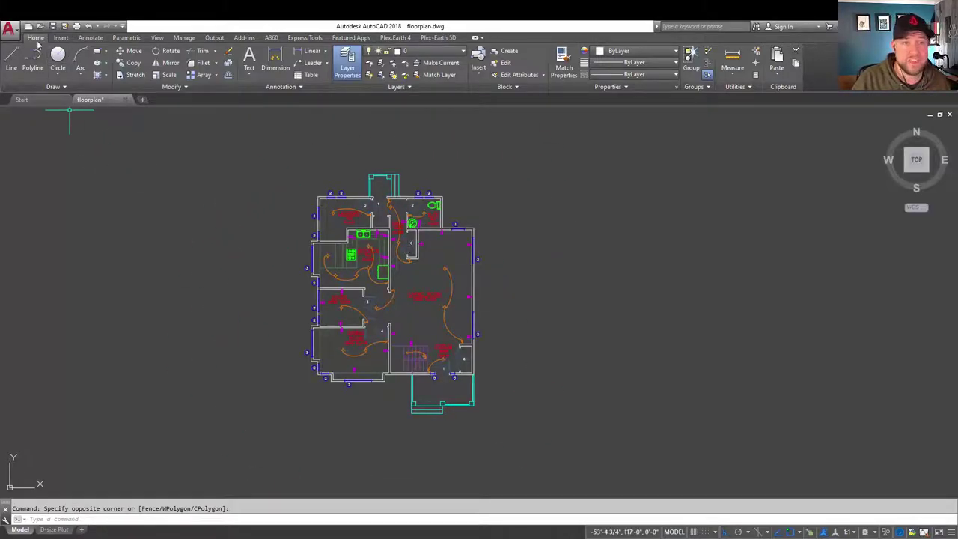
left_click(8, 31)
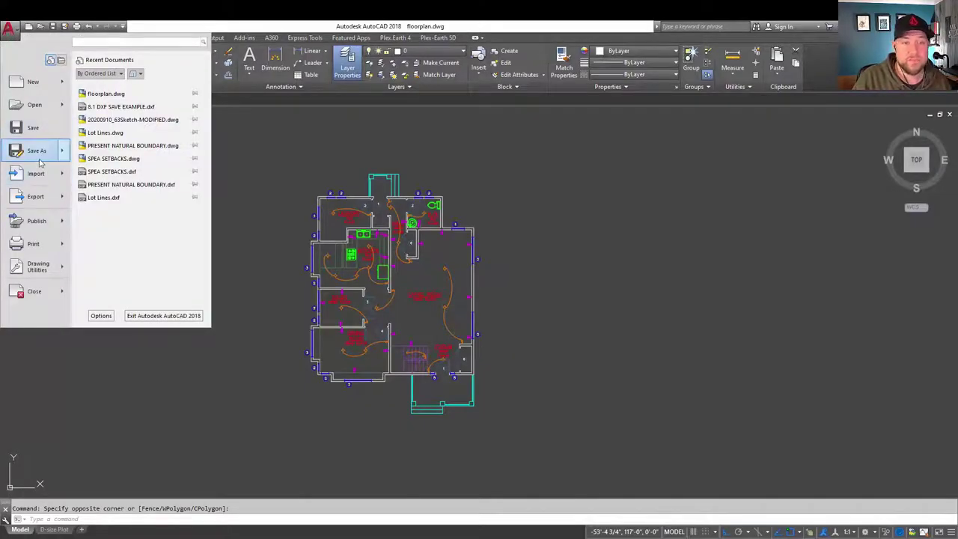
mouse_move(43, 207)
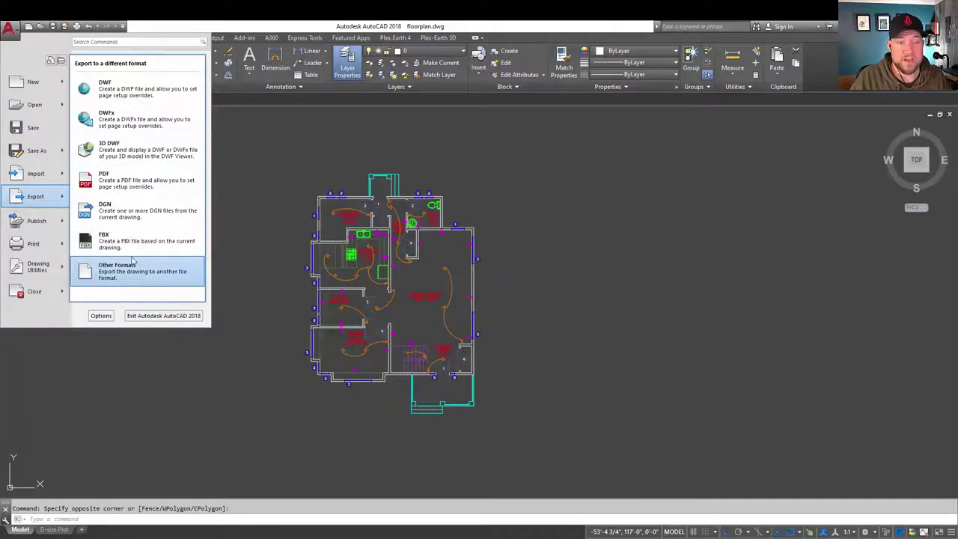
mouse_move(32, 152)
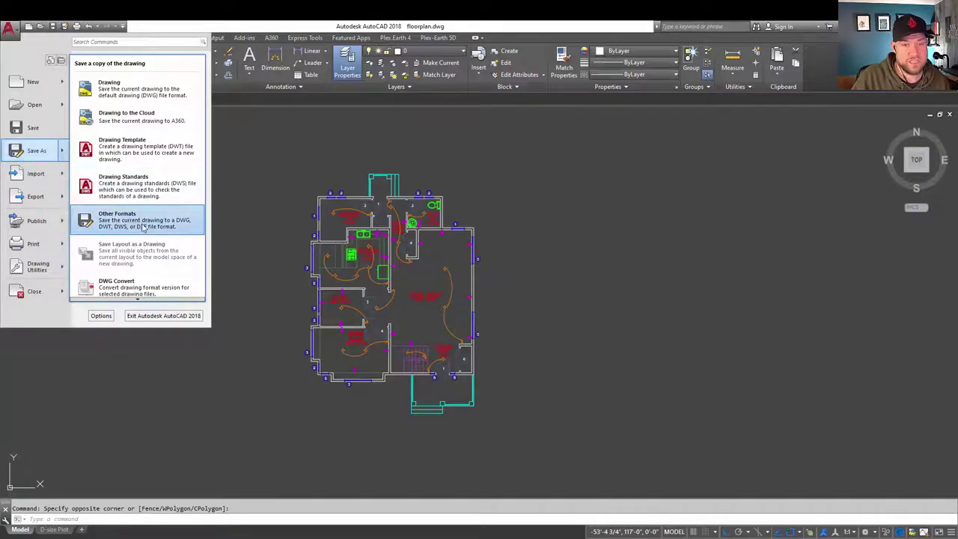
Step: In Save Drawing As, set the file type to AutoCAD 2018 DXF and name the file FLOORPLAN
left_click(36, 152)
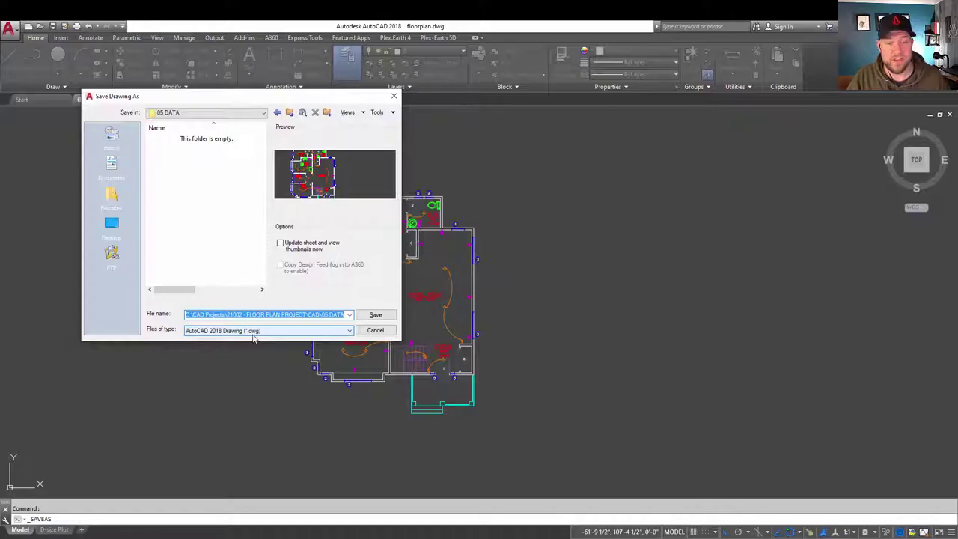
left_click(253, 331)
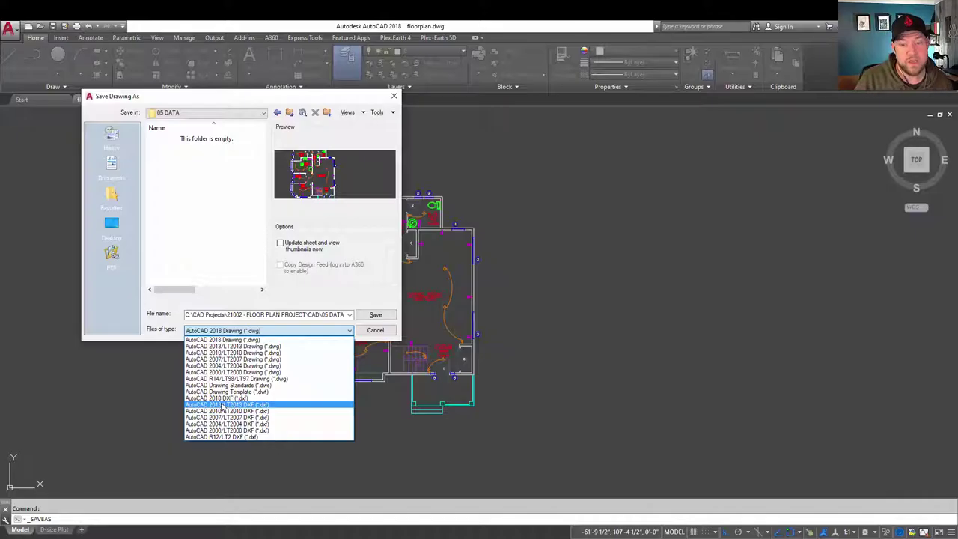
left_click(225, 398)
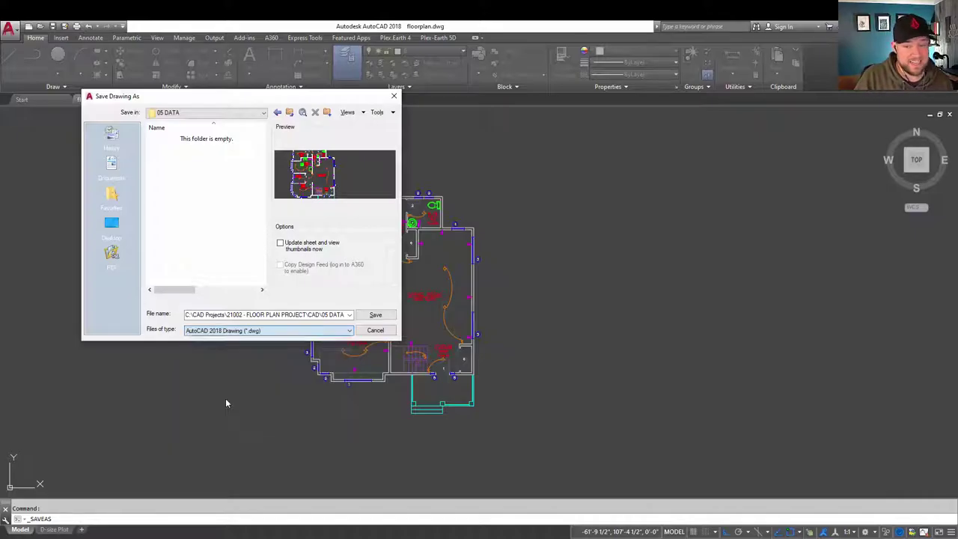
left_click(328, 315)
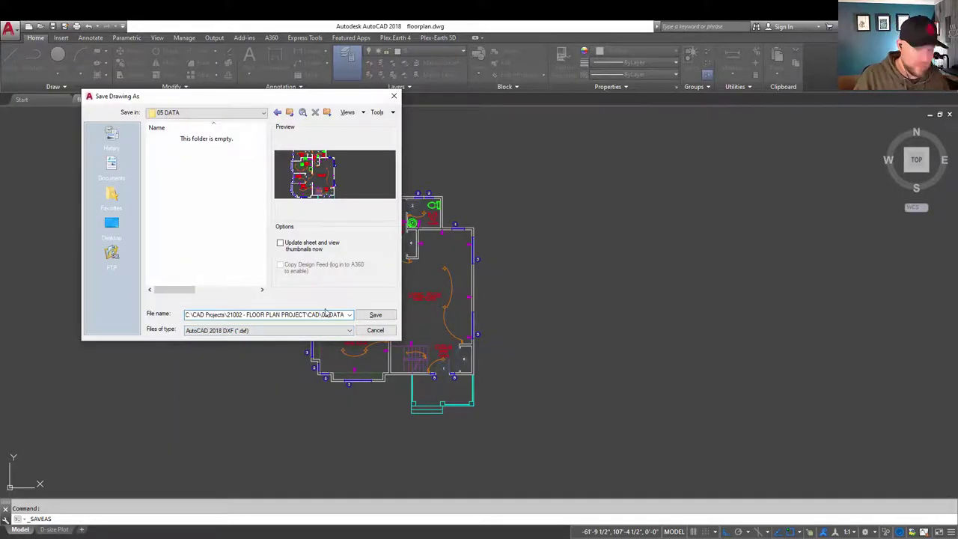
key("ctrl+a")
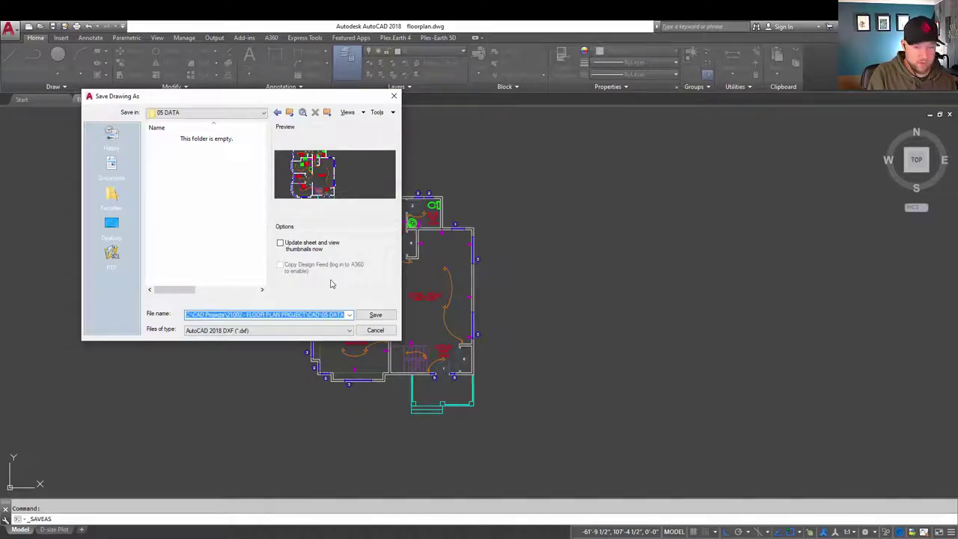
key("BackSpace")
type("FLOORPLAN")
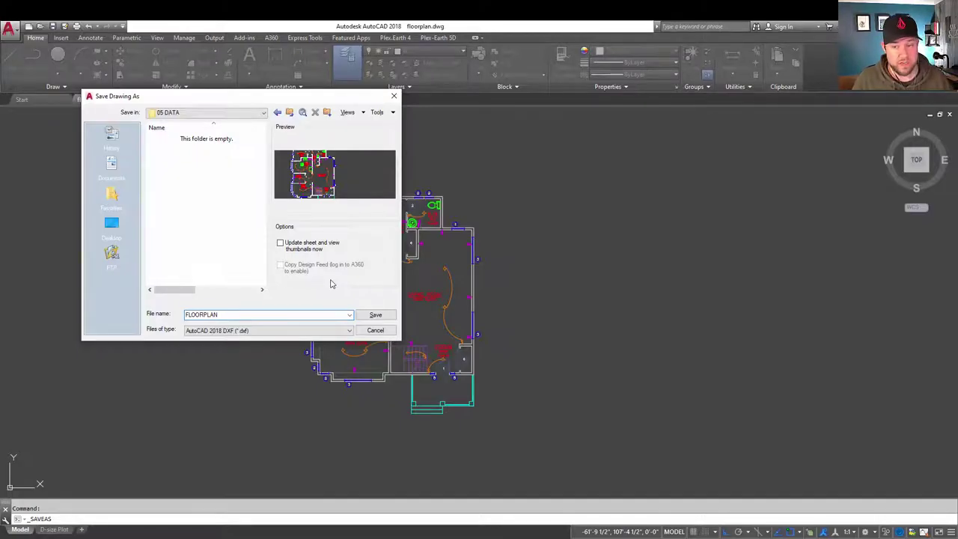
Step: Save FLOORPLAN.dxf, check it in the 05 DATA folder window, then minimize Explorer
key("Return")
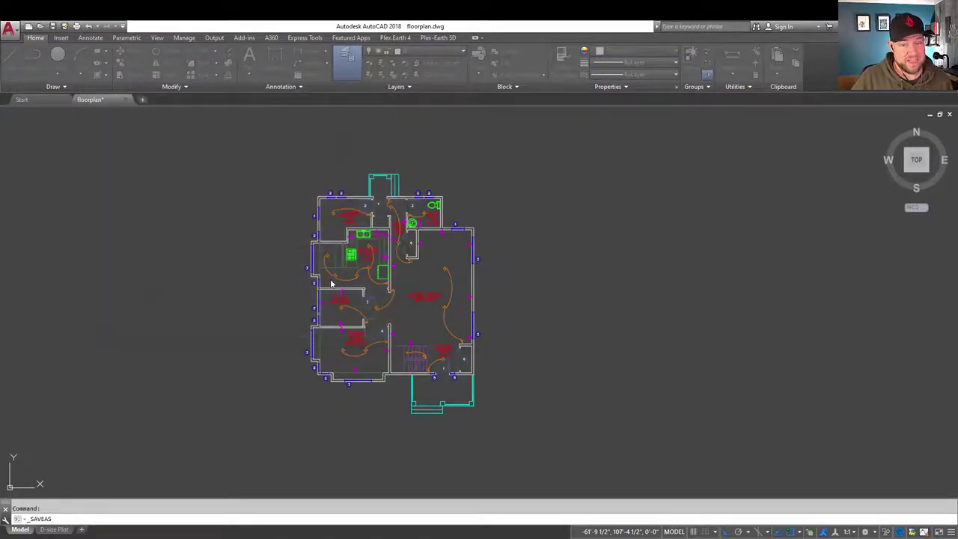
mouse_move(142, 538)
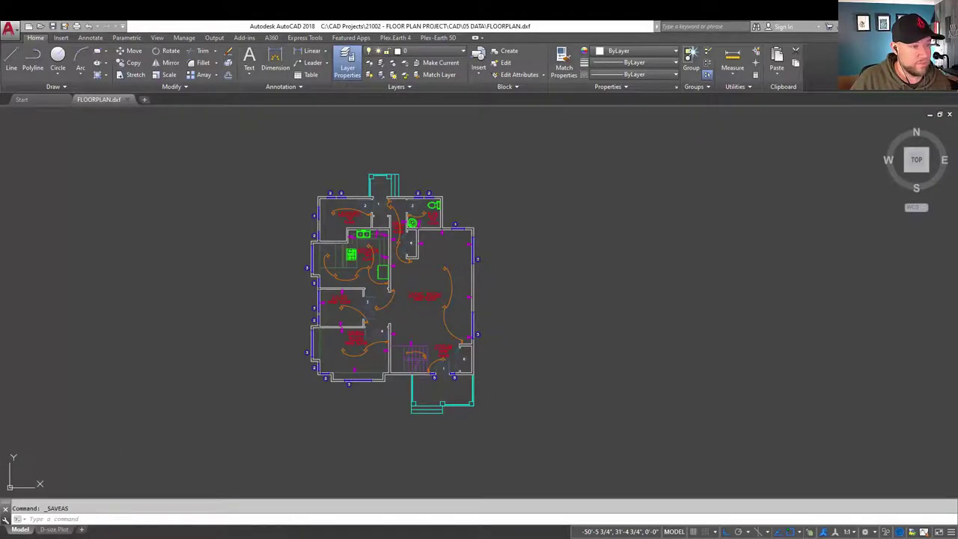
left_click(143, 538)
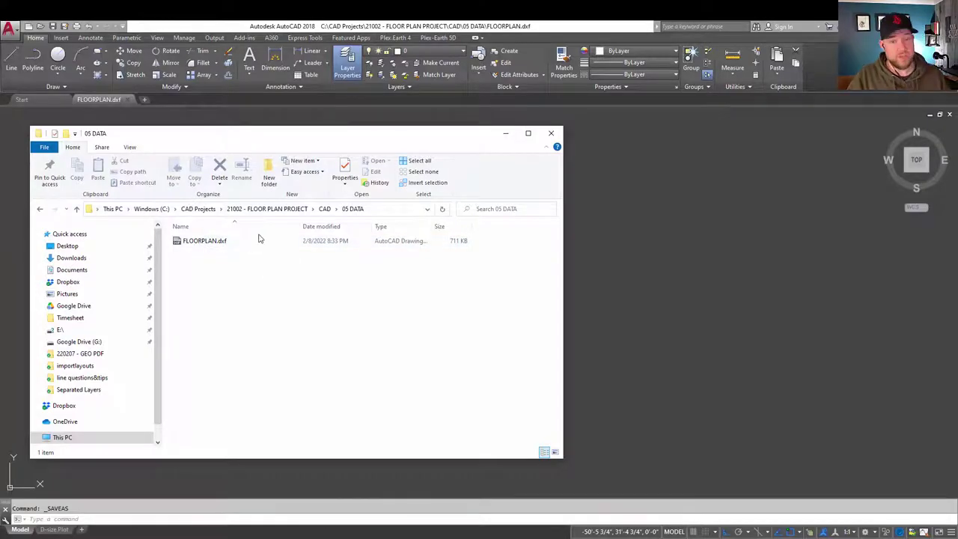
left_click(381, 212)
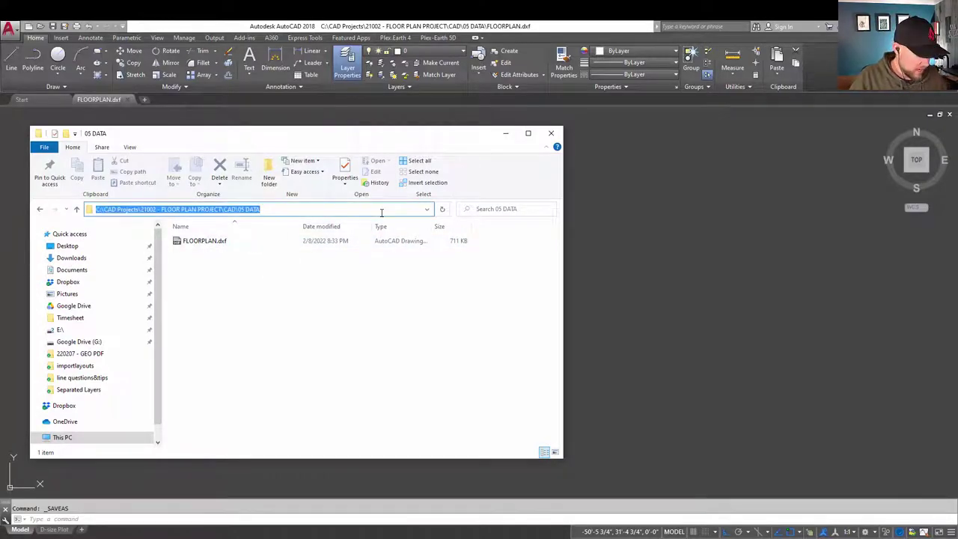
key("super+Down")
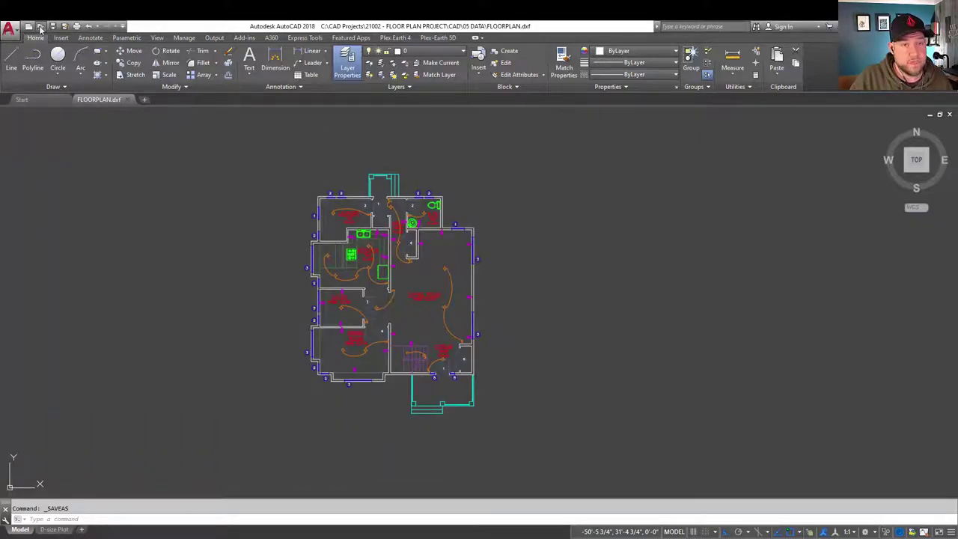
Step: Filter the Select File dialog to DXF (*.dxf) and open FLOORPLAN.dxf from 05 DATA
left_click(41, 27)
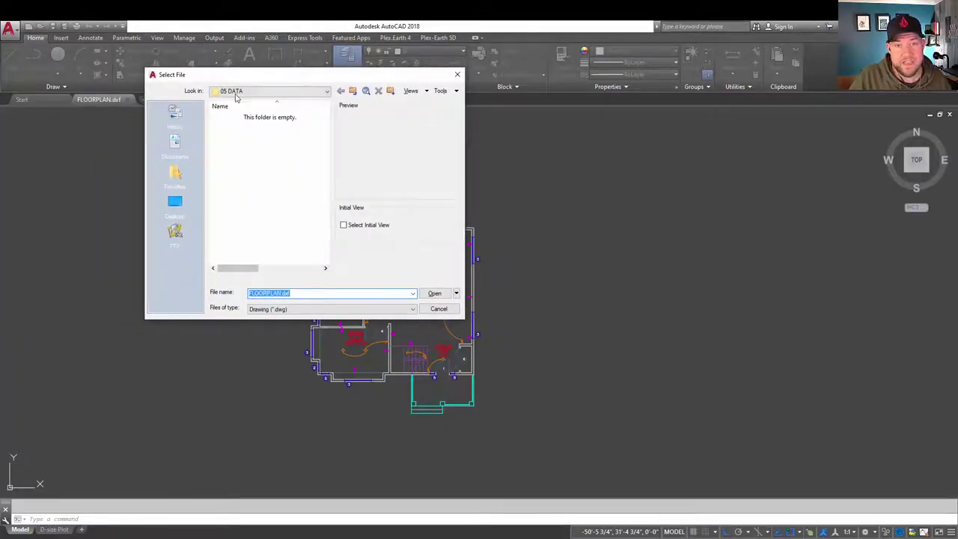
left_click(297, 223)
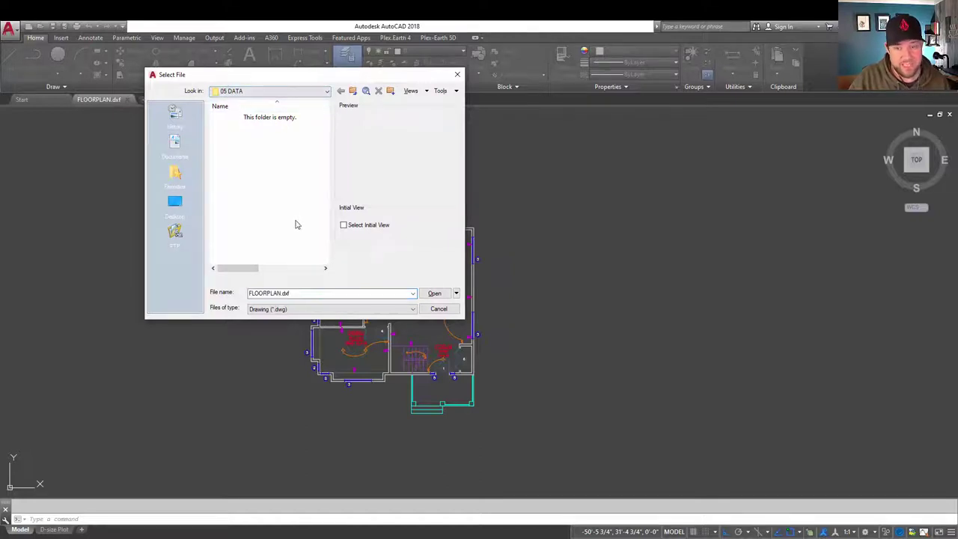
left_click(288, 309)
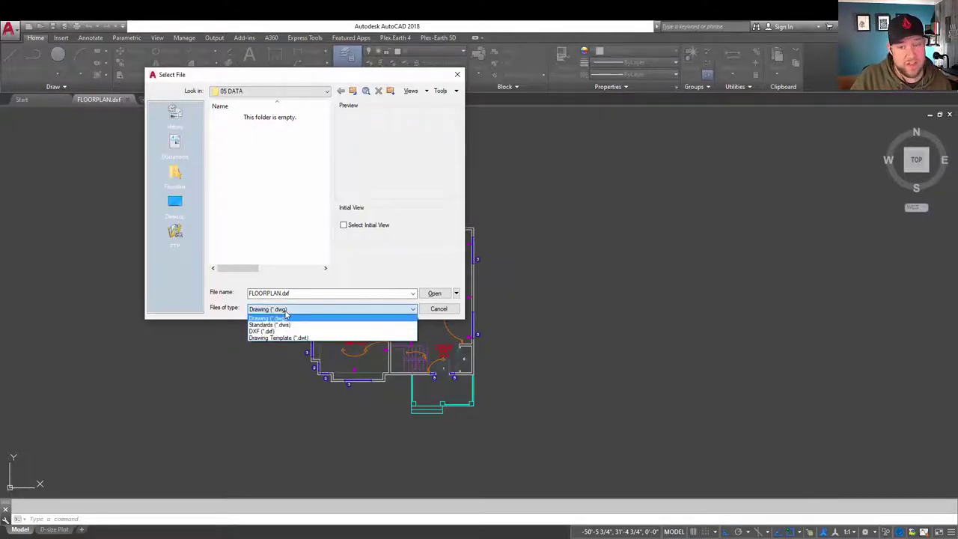
left_click(261, 331)
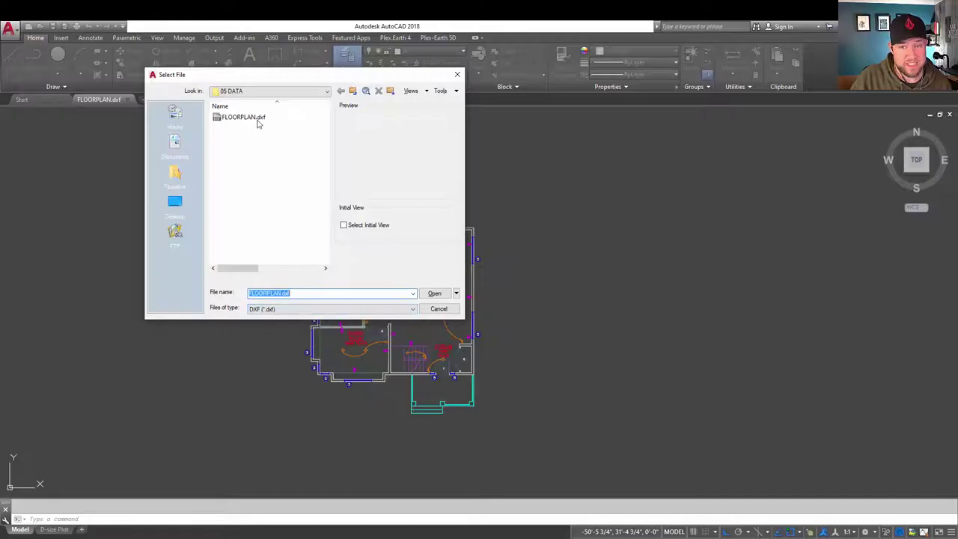
left_click(265, 163)
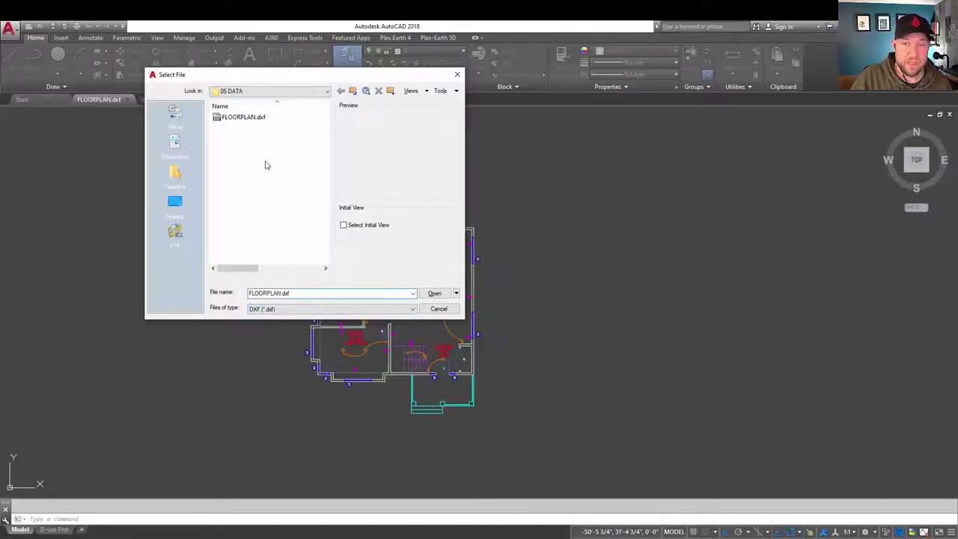
left_click(264, 119)
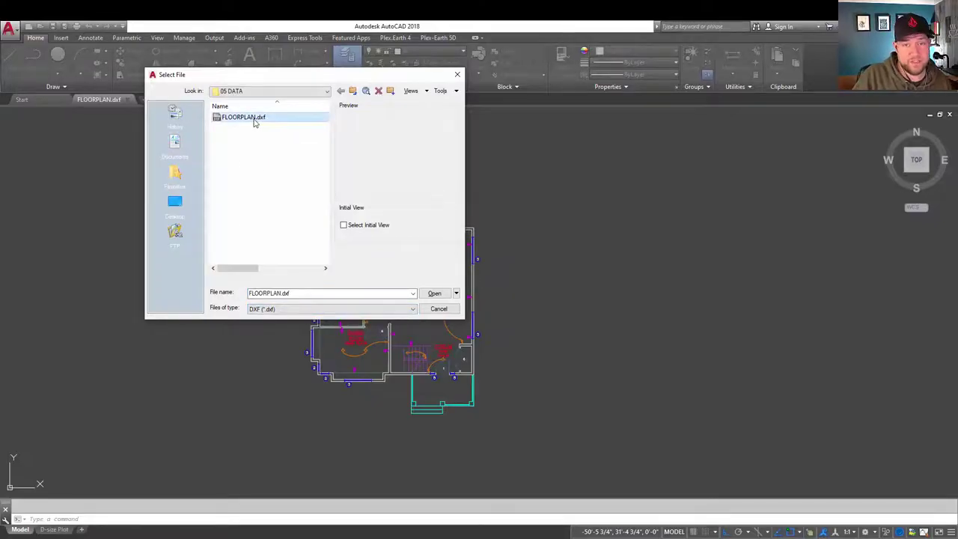
left_click(435, 293)
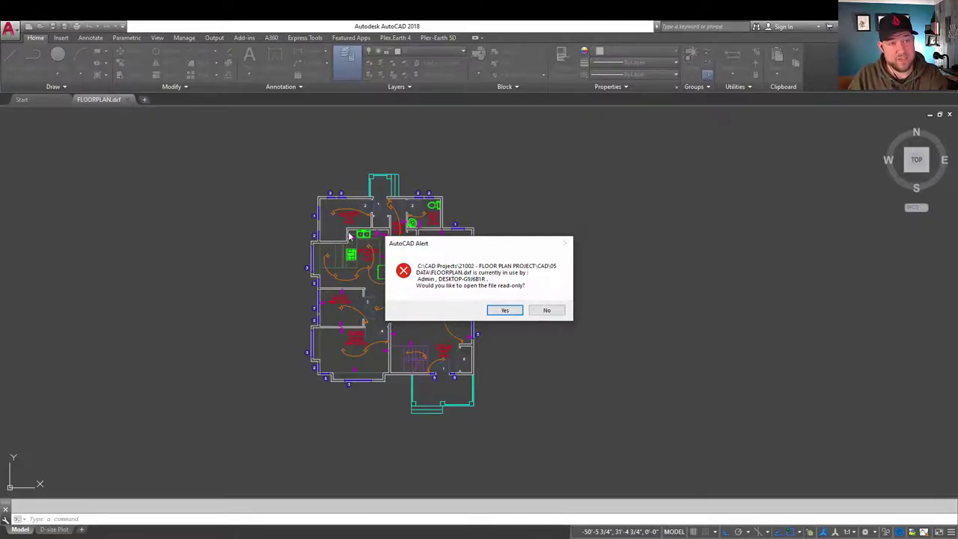
Step: Open FLOORPLAN.dxf read-only, then zoom in and pan across the floor plan's rooms
left_click(500, 311)
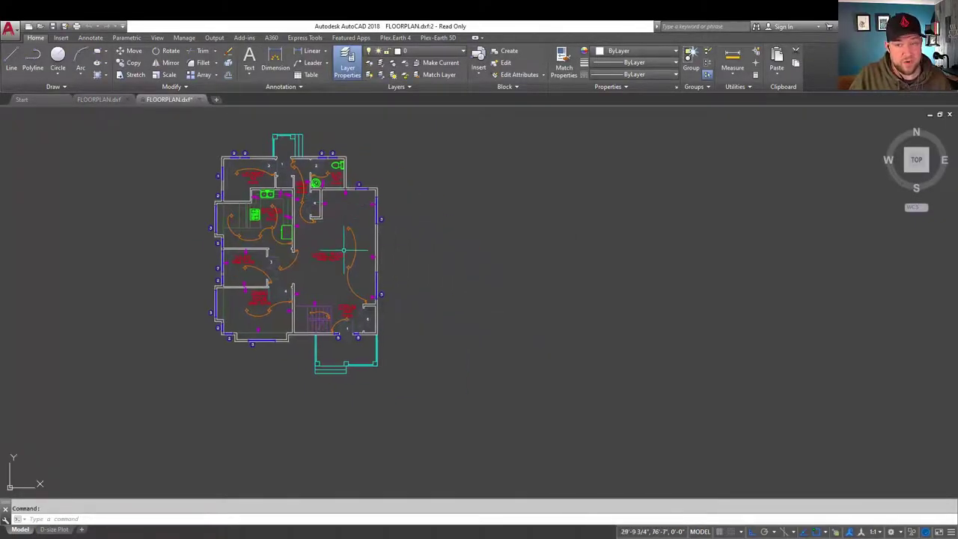
middle_click_drag(345, 249, 339, 284)
left_click(344, 269)
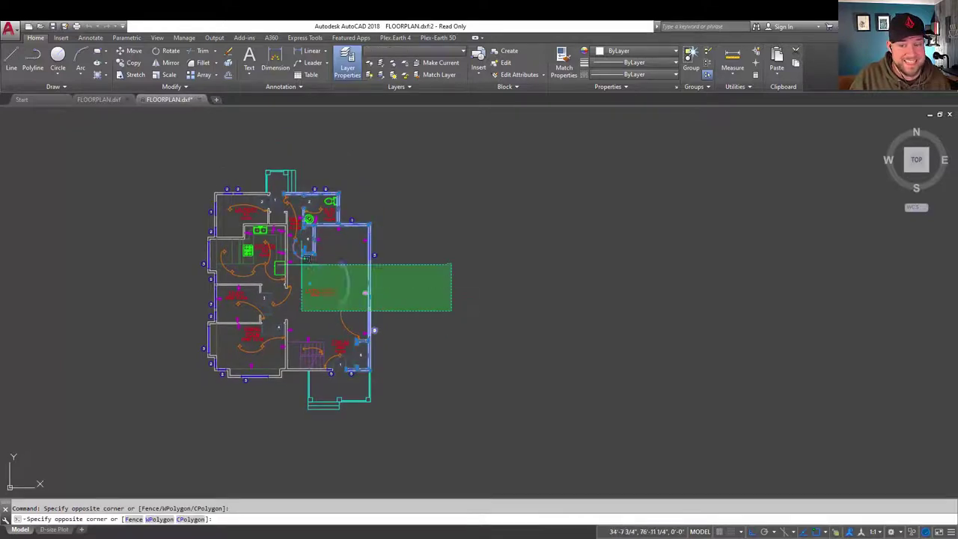
left_click(292, 242)
middle_click_drag(252, 327, 370, 318)
key("Escape")
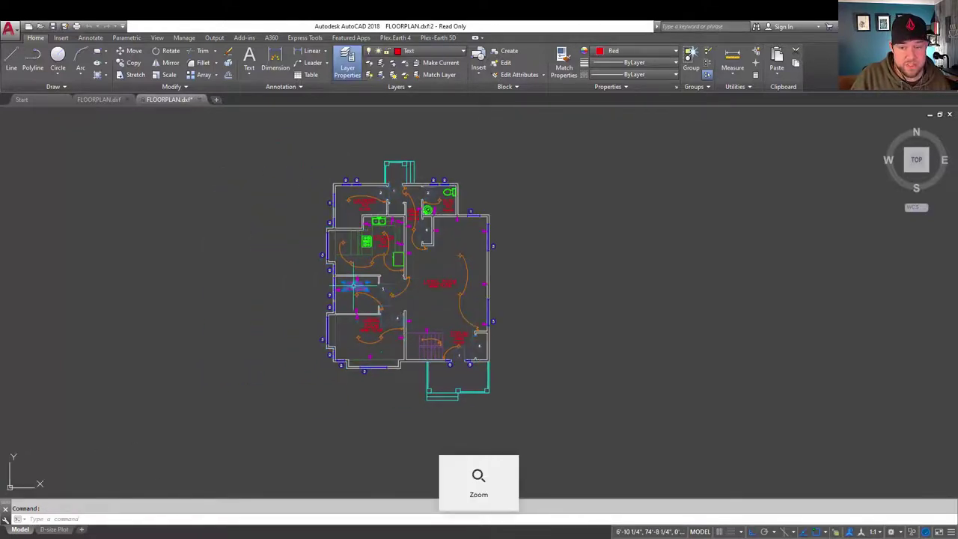
scroll(379, 279, "up", 5)
middle_click_drag(419, 294, 375, 291)
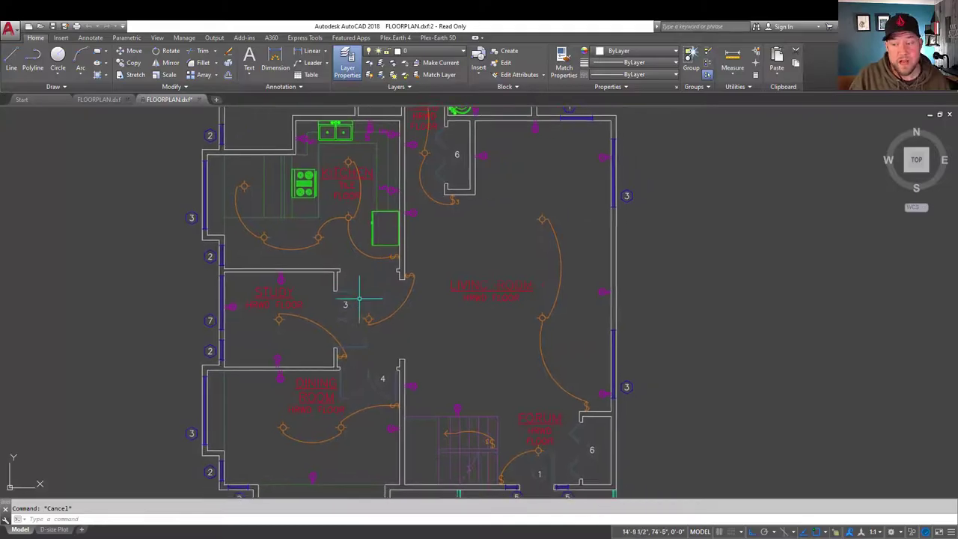
mouse_move(345, 305)
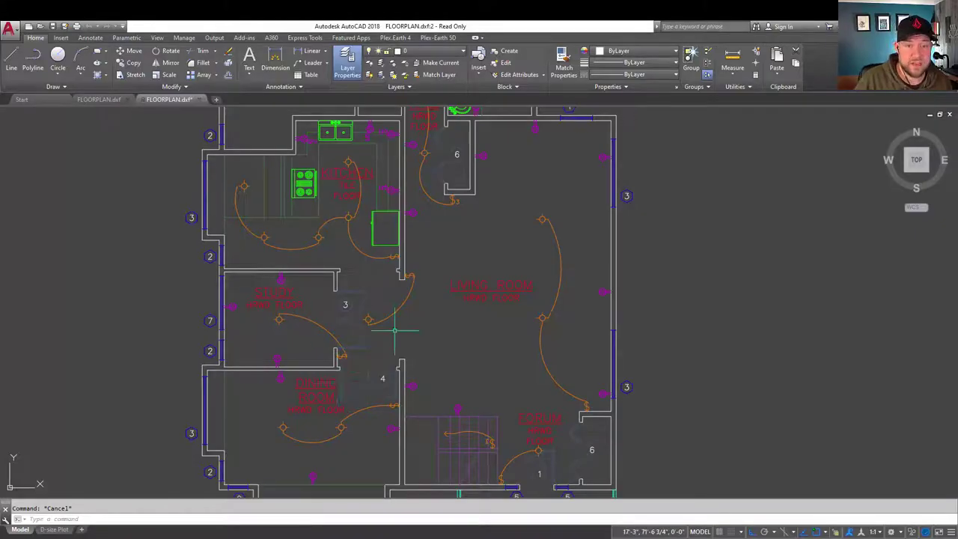
Step: From the original FLOORPLAN.dxf tab, save the drawing as FLOORPLAN.dwg in AutoCAD 2018 Drawing format
left_click(98, 100)
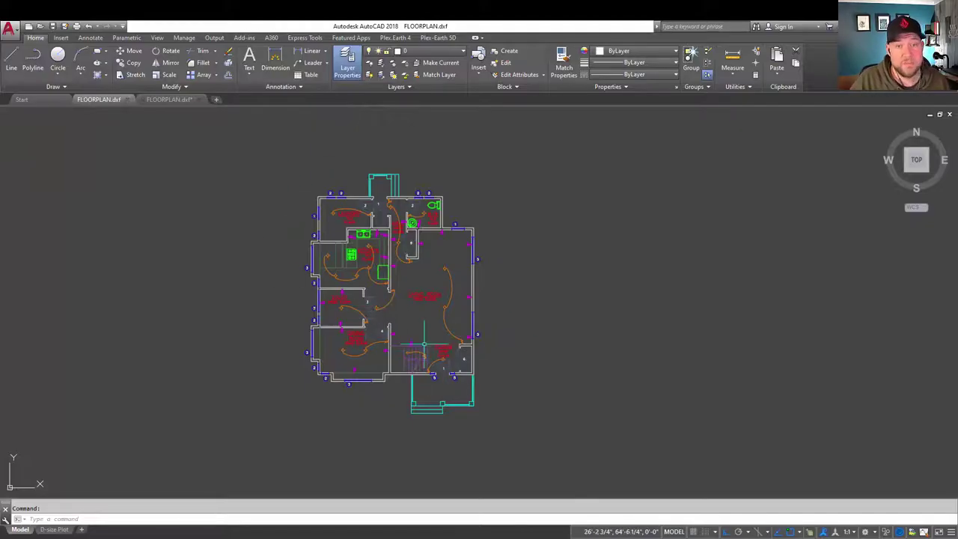
left_click(238, 196)
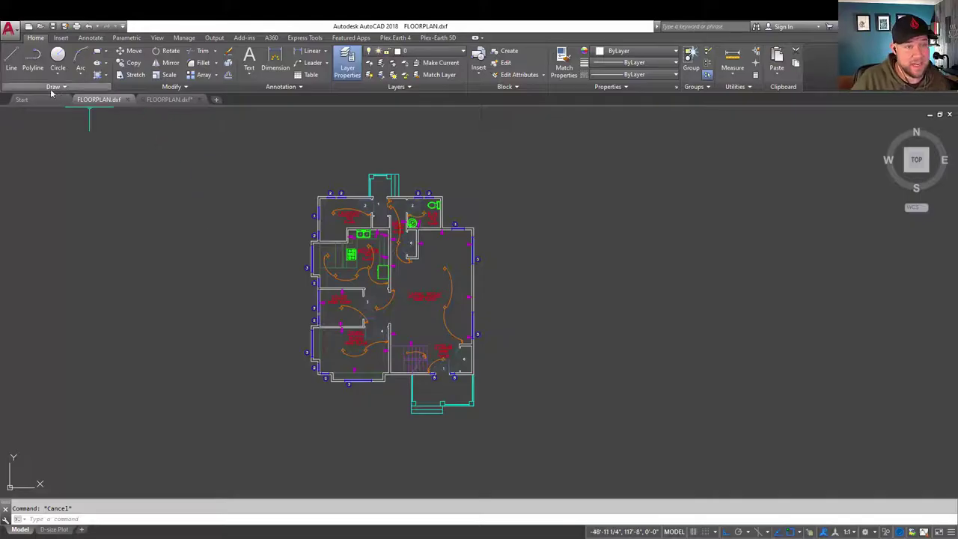
left_click(6, 32)
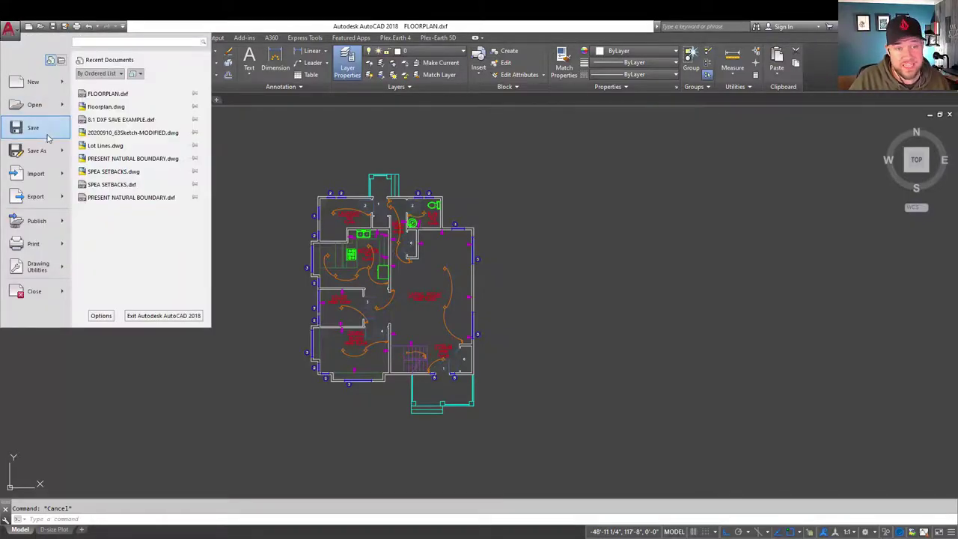
left_click(45, 160)
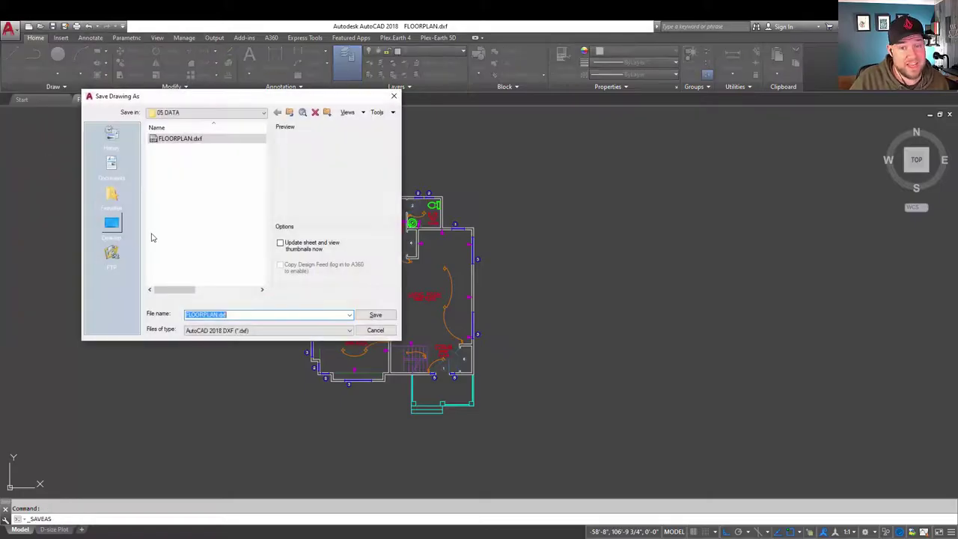
left_click(219, 330)
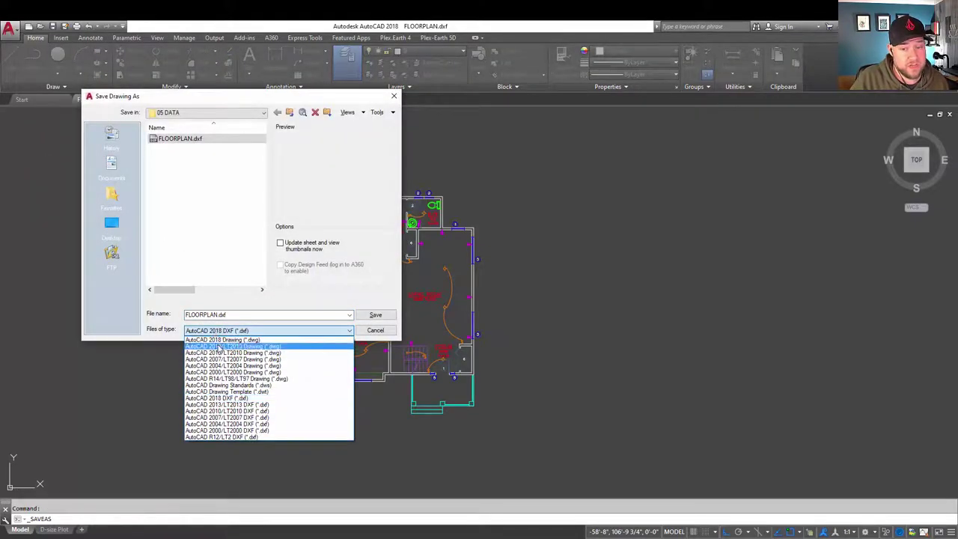
left_click(219, 341)
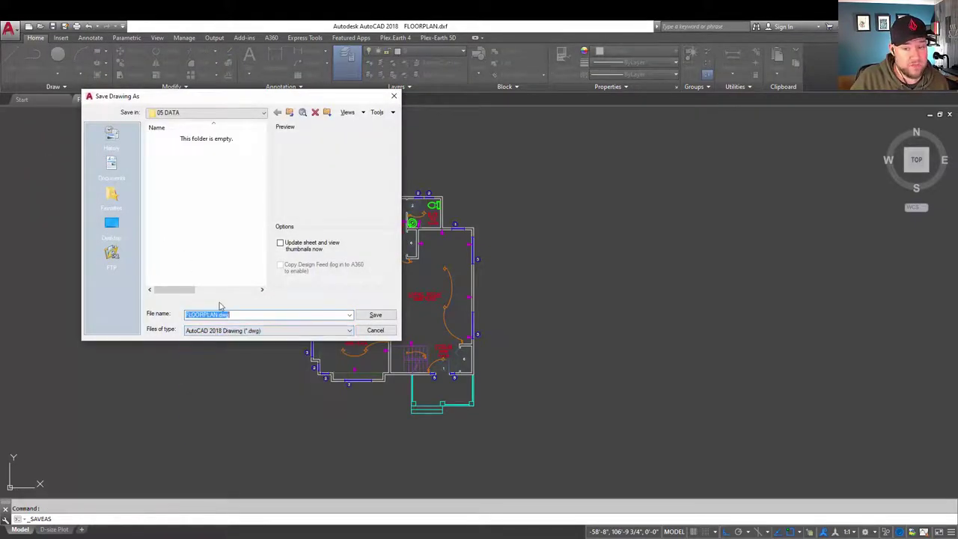
left_click(375, 314)
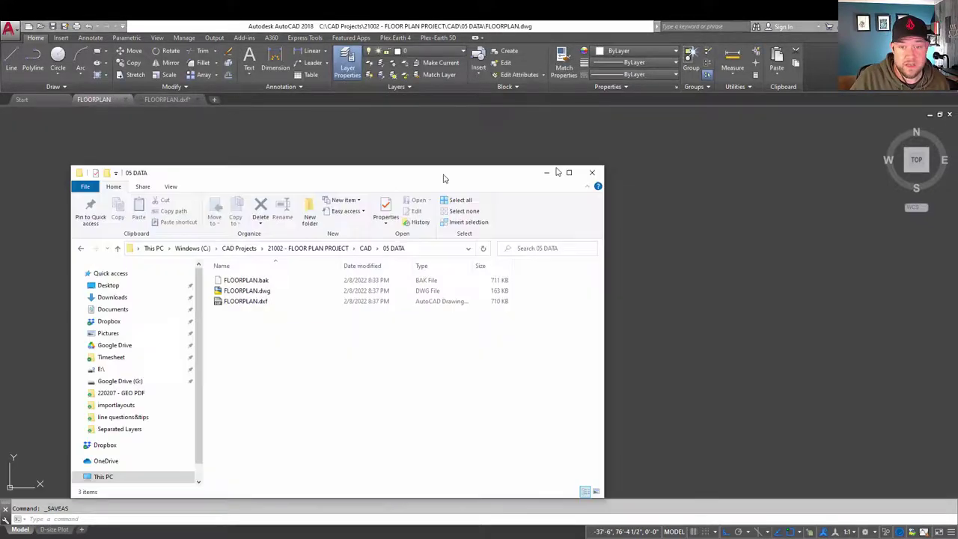
Step: Move the 05 DATA window aside, showing FLOORPLAN.bak, FLOORPLAN.dwg and FLOORPLAN.dxf
left_click_drag(445, 175, 551, 167)
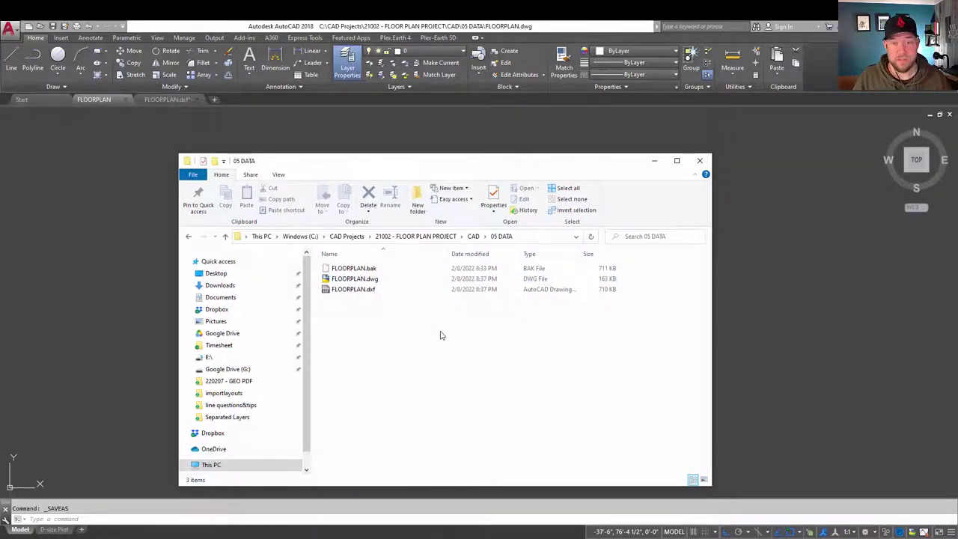
Step: Close the 05 DATA Explorer window, leaving the FLOORPLAN.dwg house plan in view
left_click(244, 149)
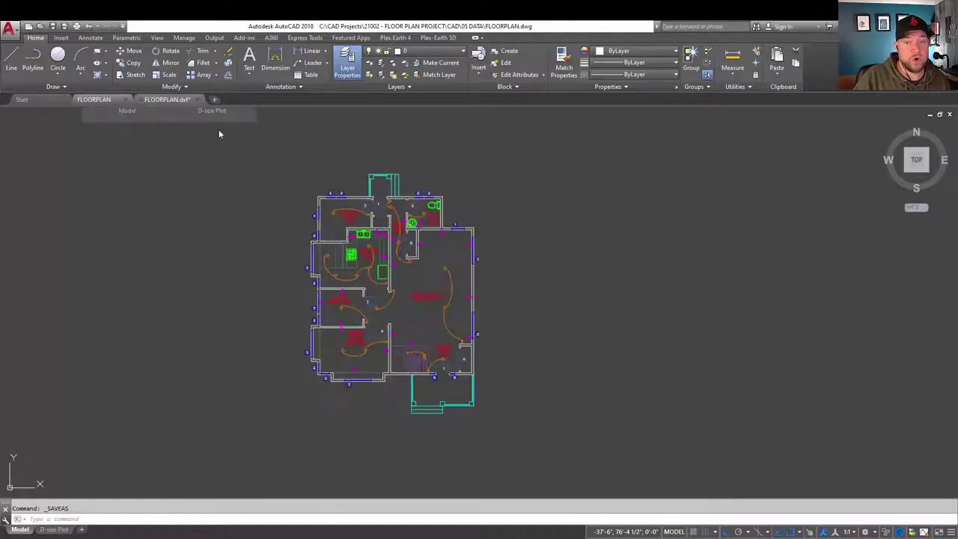